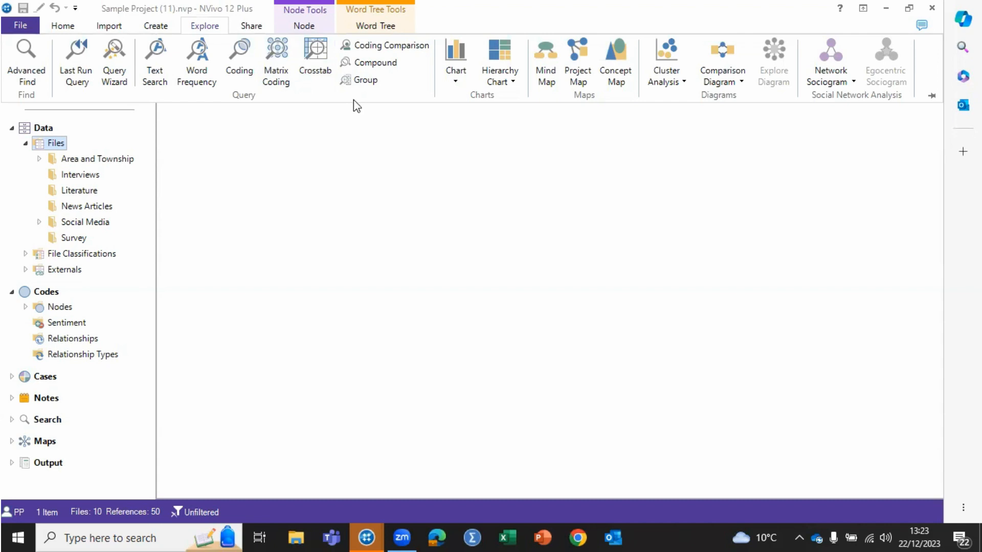
Run a new text search query for exact matches of "fish" across all files and externals.
{"action": "left_click", "coordinate": [159, 57]}
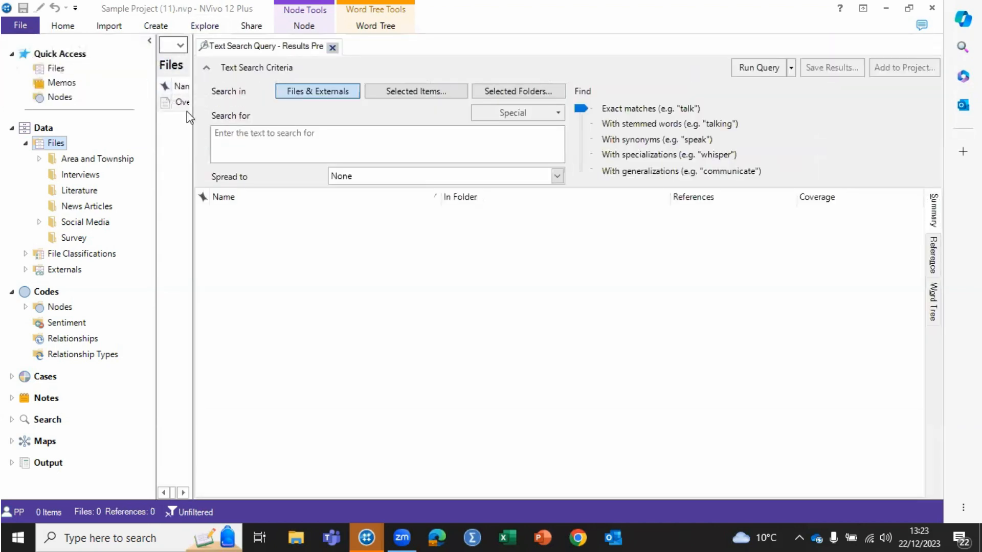
{"action": "left_click", "coordinate": [247, 135]}
{"action": "type", "text": "fish"}
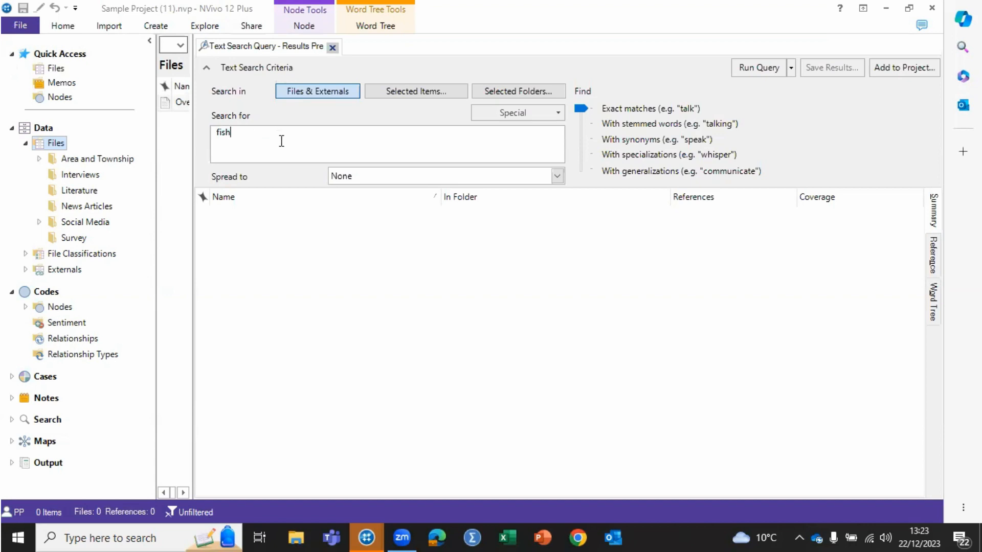
{"action": "left_click", "coordinate": [756, 70]}
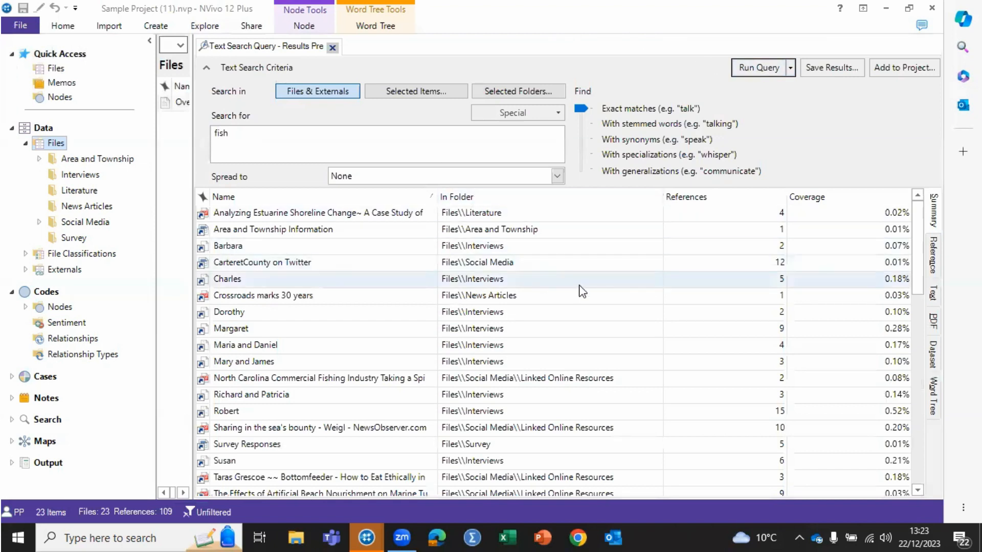
Open the CarteretCounty on Twitter result to inspect its highlighted "fish" matches, and close the dataset.
{"action": "left_click", "coordinate": [783, 264]}
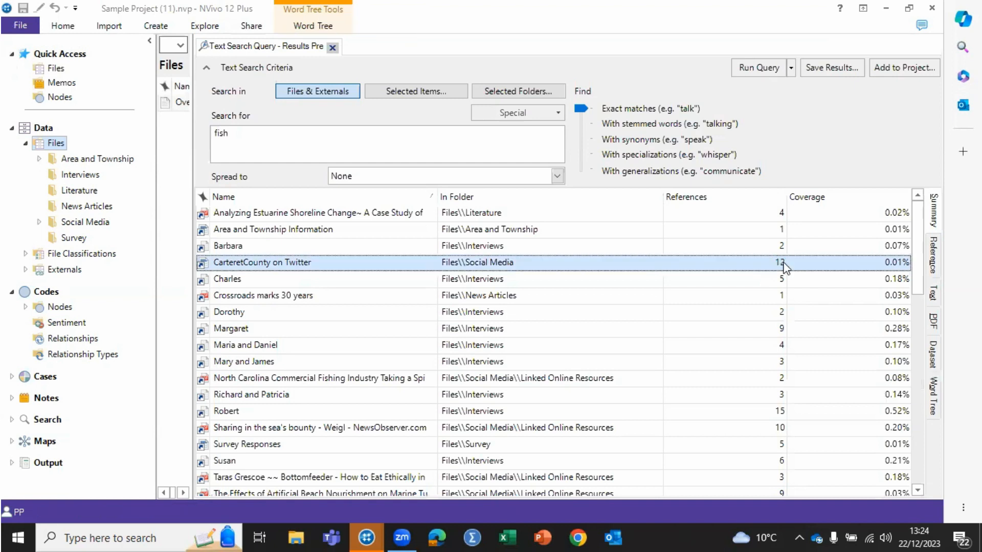
{"action": "double_click", "coordinate": [784, 264]}
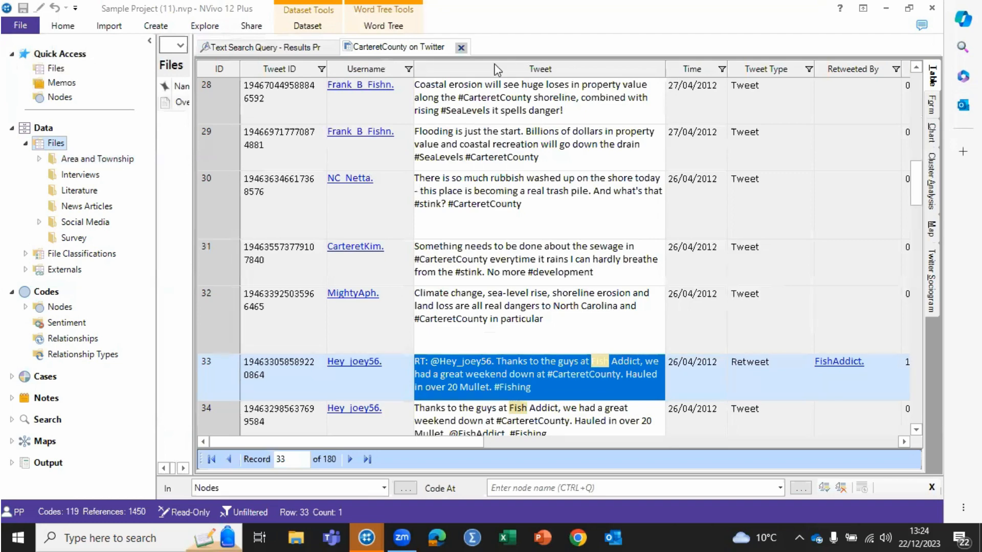
{"action": "left_click", "coordinate": [461, 48]}
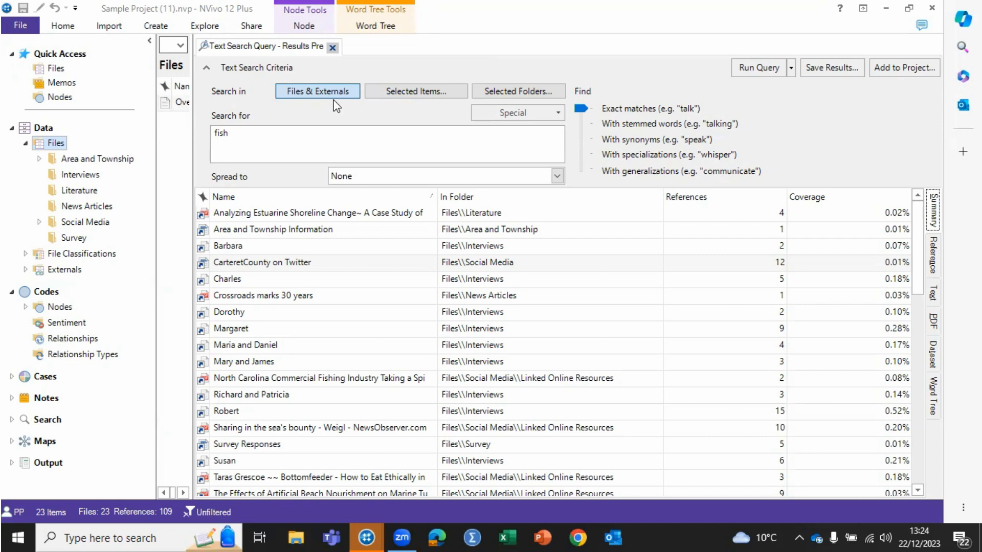
Restrict the "fish" search to the Interviews folder under Files and rerun the query.
{"action": "left_click", "coordinate": [410, 94]}
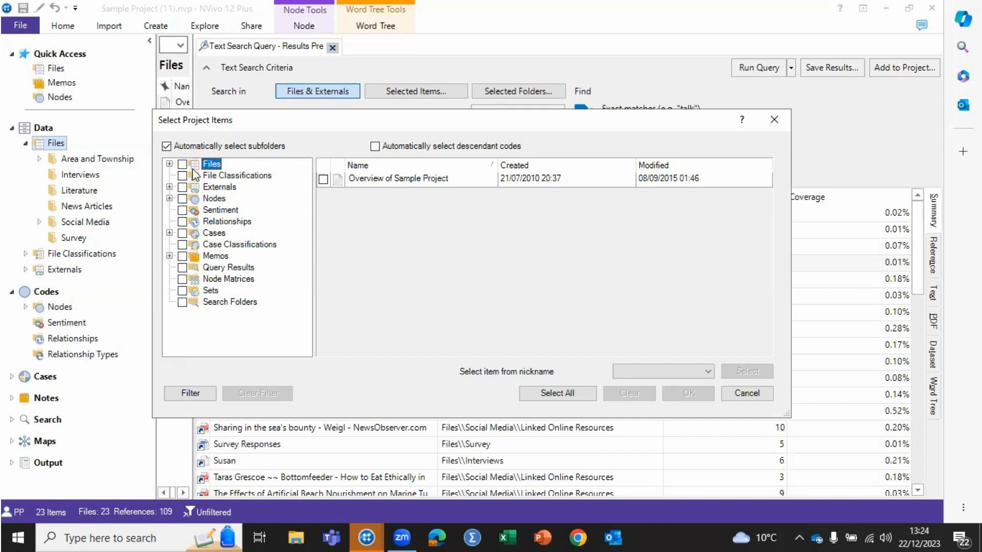
{"action": "left_click", "coordinate": [169, 165]}
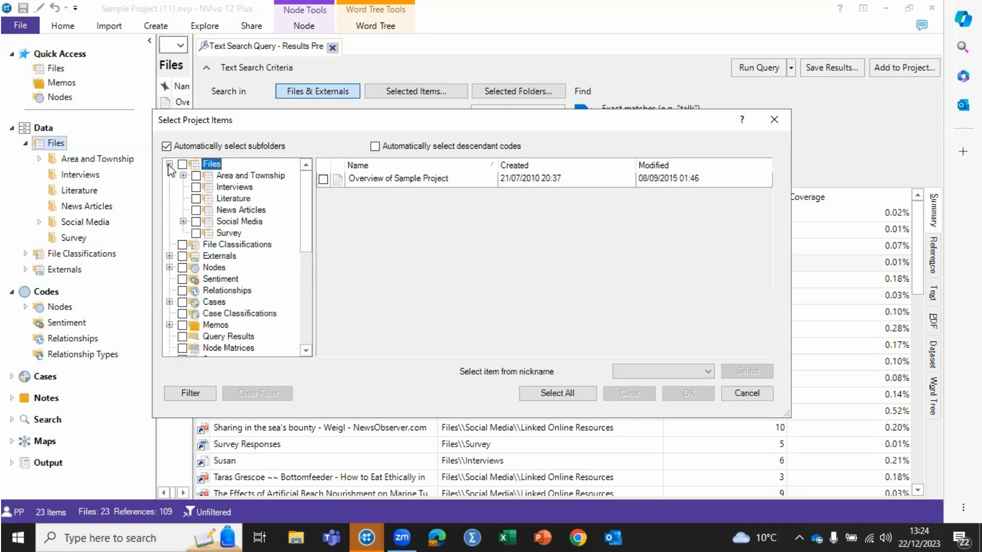
{"action": "left_click", "coordinate": [196, 187]}
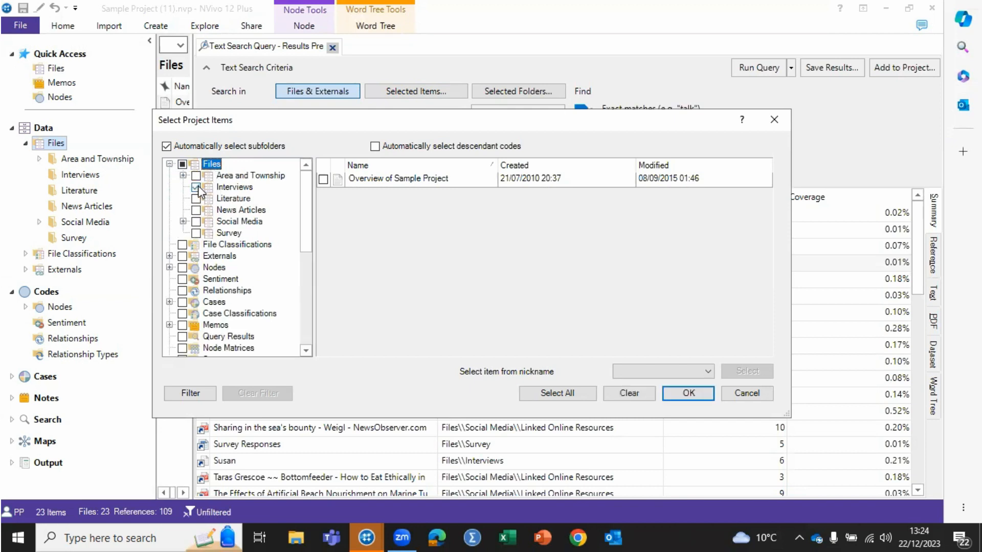
{"action": "left_click", "coordinate": [688, 394]}
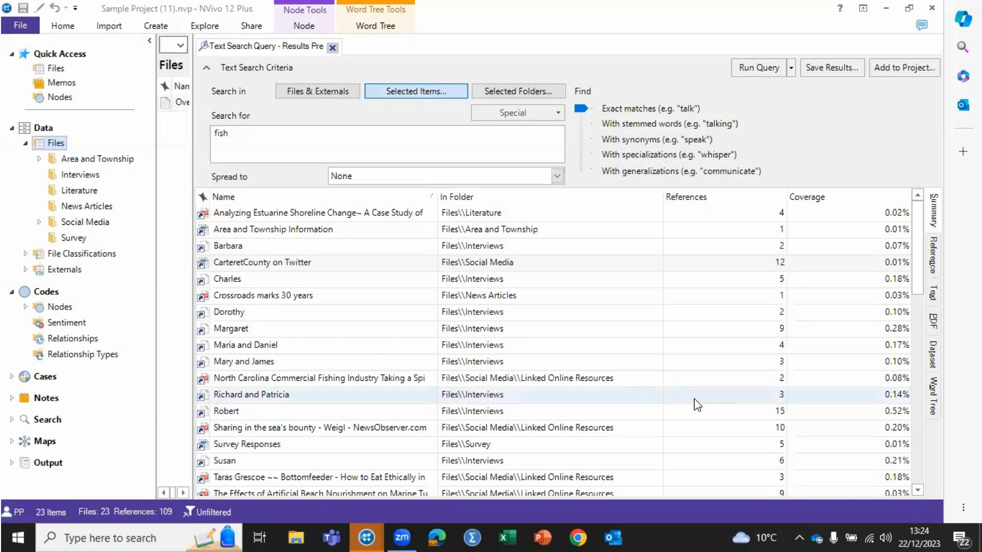
{"action": "left_click", "coordinate": [758, 67]}
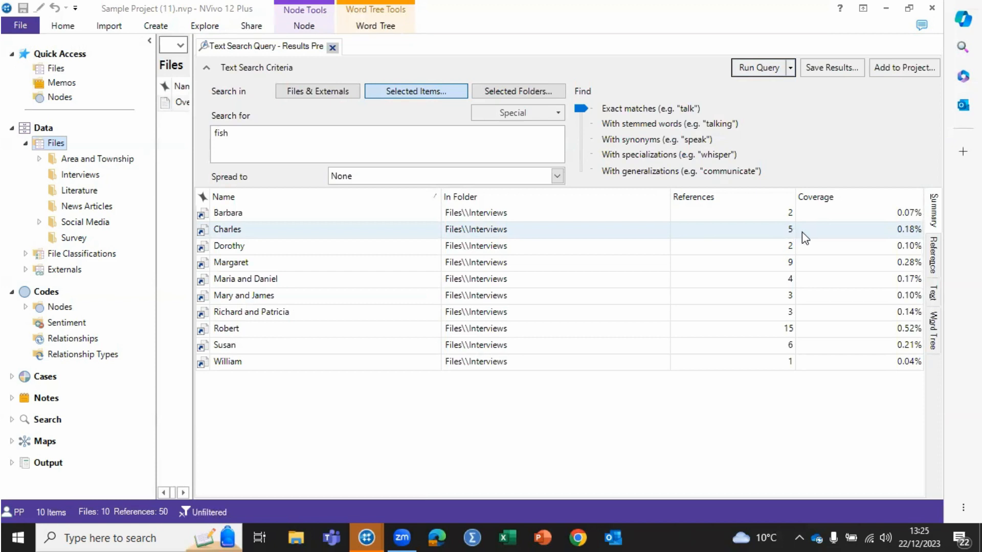
Display the "fish" results as a word tree and examine the phrases branching around the term.
{"action": "left_click", "coordinate": [935, 330]}
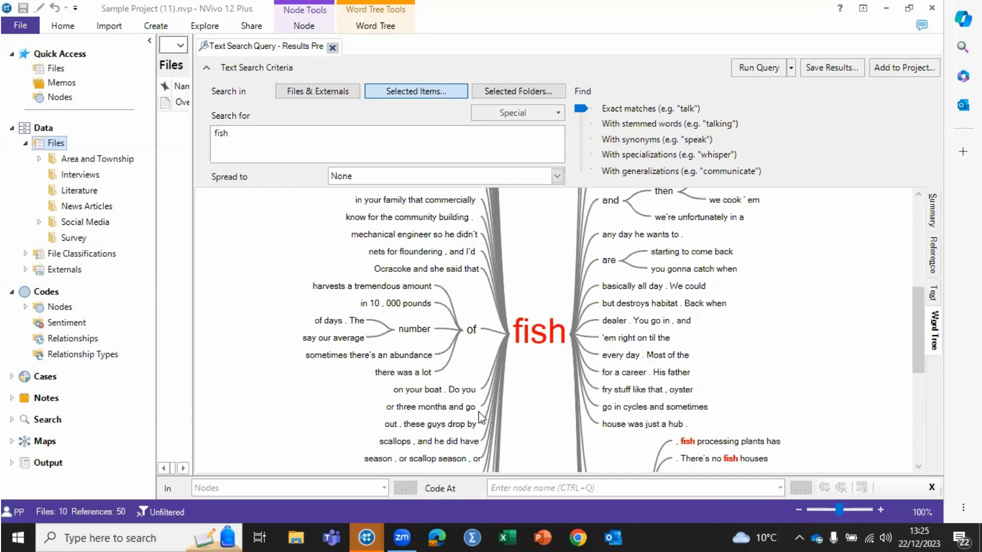
{"action": "mouse_move", "coordinate": [531, 347]}
{"action": "mouse_move", "coordinate": [916, 292]}
{"action": "left_mouse_down"}
{"action": "mouse_move", "coordinate": [908, 194]}
{"action": "mouse_move", "coordinate": [900, 358]}
{"action": "mouse_move", "coordinate": [899, 298]}
{"action": "left_mouse_up"}
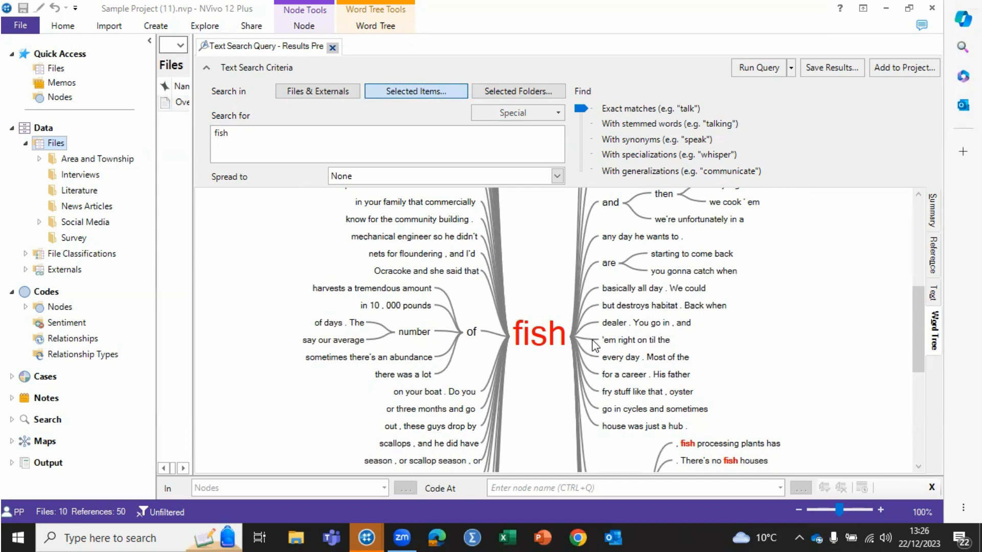
Trace the word tree branch "nets for floundering , and I'd" to its reference and read the passage in the source interview.
{"action": "double_click", "coordinate": [427, 254]}
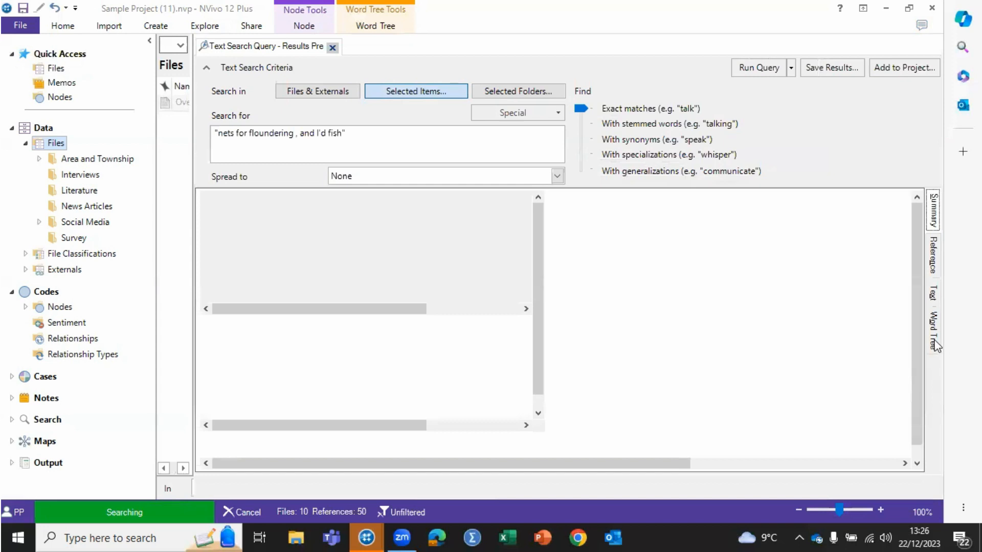
{"action": "left_click", "coordinate": [935, 340]}
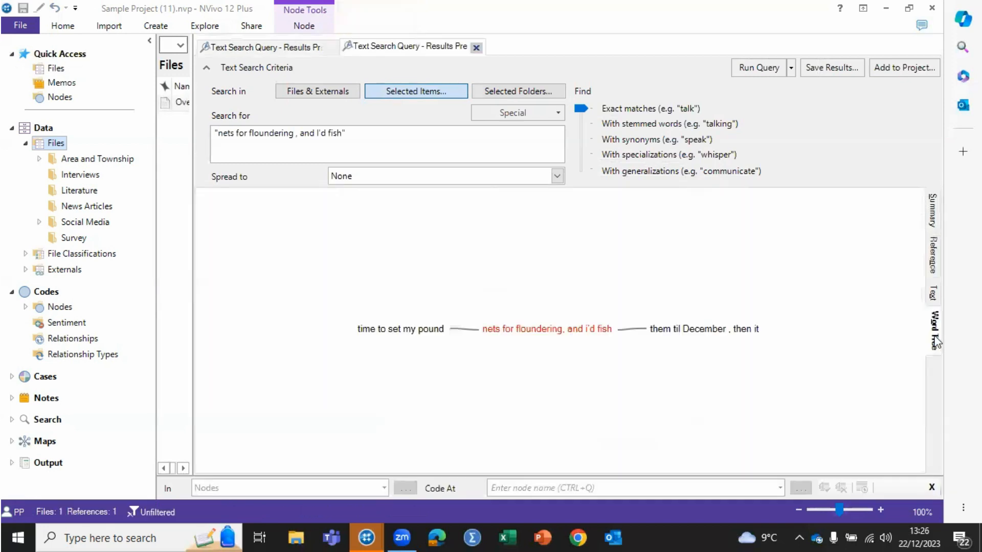
{"action": "double_click", "coordinate": [543, 328]}
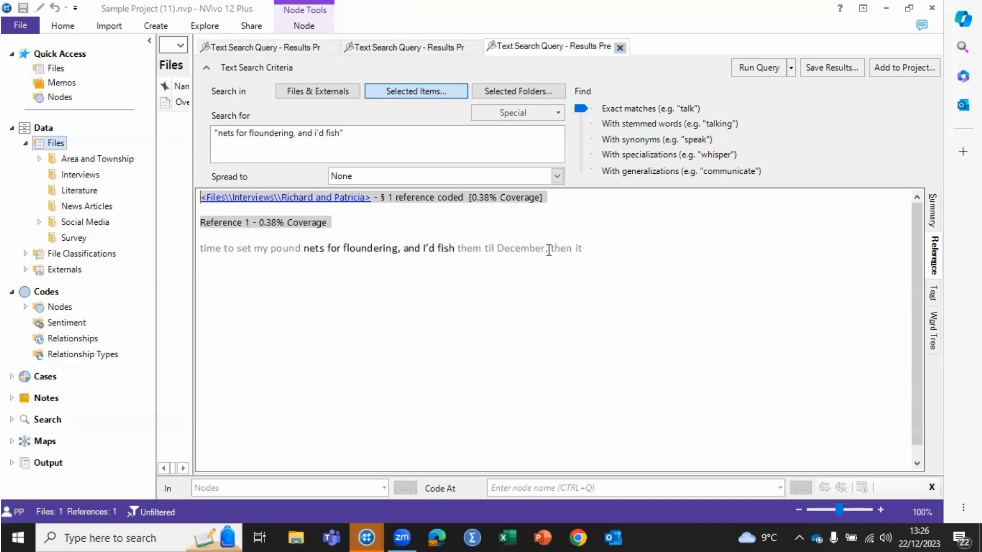
{"action": "left_click", "coordinate": [335, 199]}
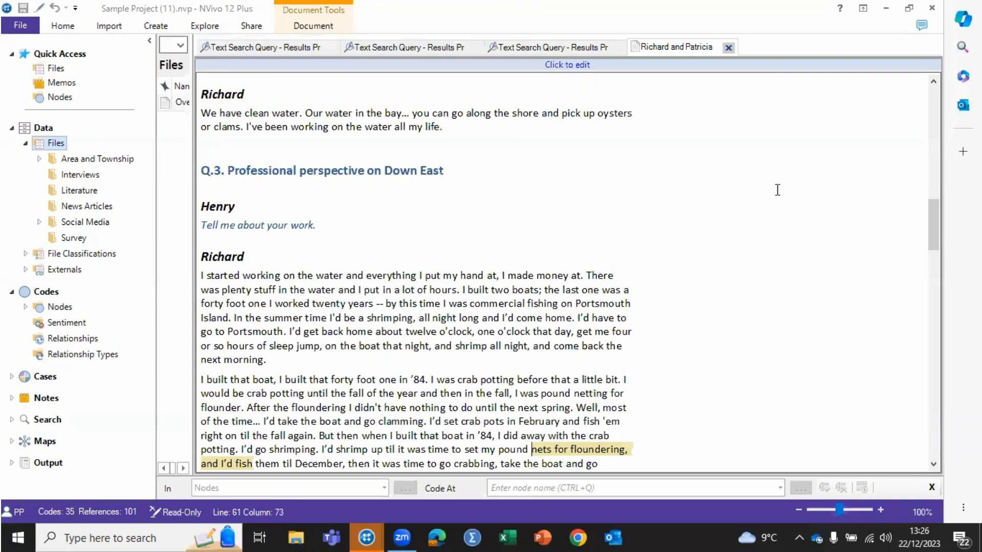
{"action": "left_click_drag", "start_coordinate": [934, 203], "coordinate": [902, 248]}
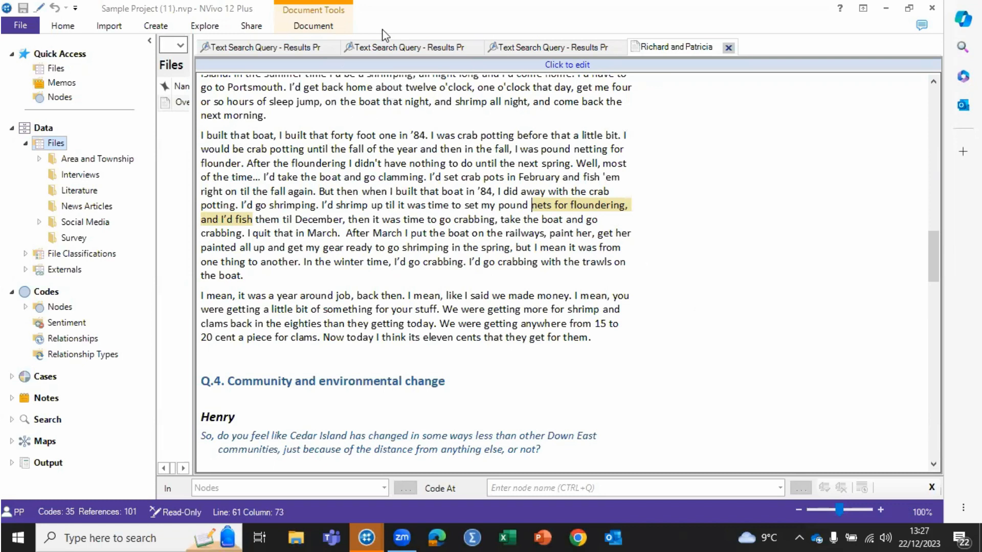
Go back through the open query results to the original "fish" word tree.
{"action": "left_click", "coordinate": [518, 47]}
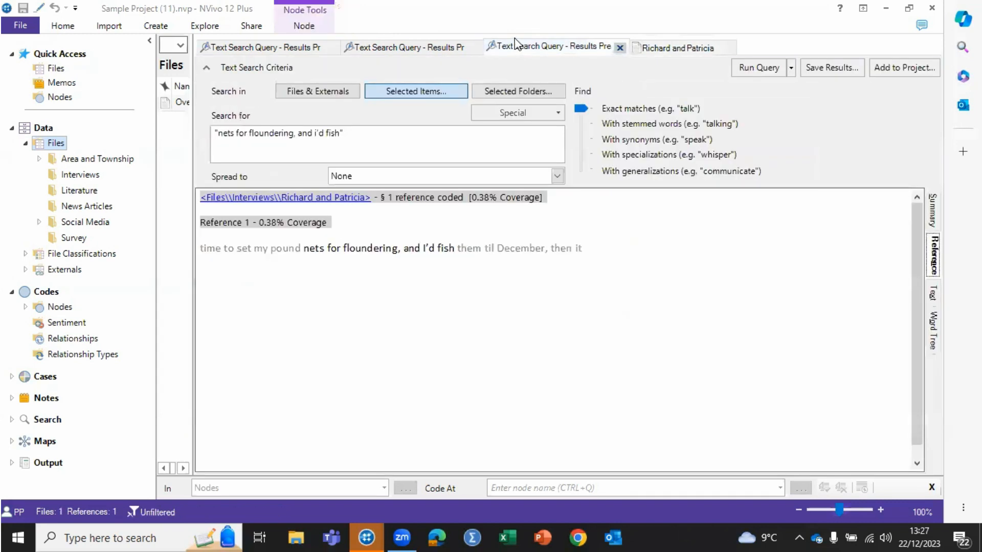
{"action": "left_click", "coordinate": [422, 48]}
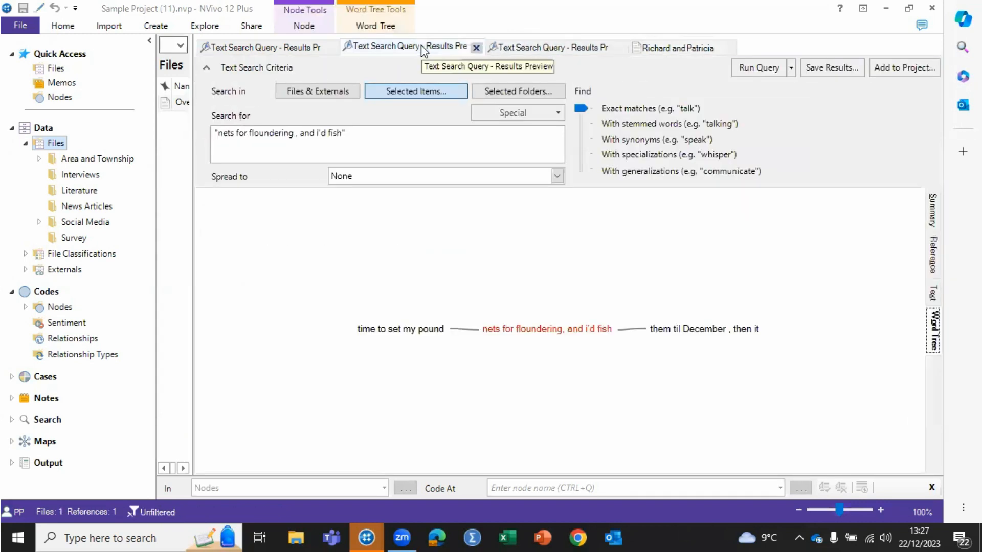
{"action": "left_click", "coordinate": [293, 47]}
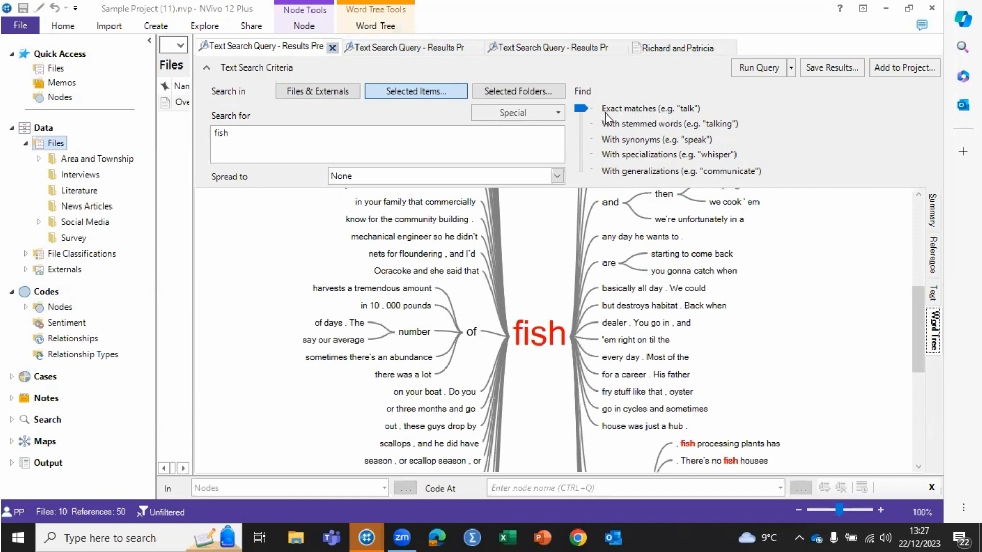
Broaden the "fish" search to include synonyms, rerun the query and inspect the new word tree.
{"action": "left_click", "coordinate": [580, 109]}
{"action": "left_click_drag", "start_coordinate": [581, 125], "coordinate": [587, 180]}
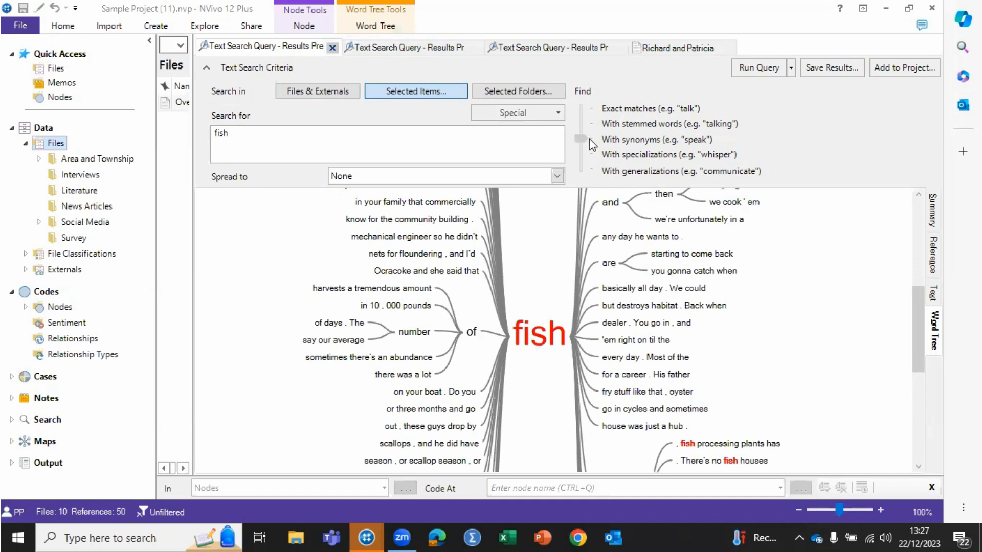
{"action": "mouse_move", "coordinate": [589, 138]}
{"action": "left_mouse_down"}
{"action": "mouse_move", "coordinate": [593, 185]}
{"action": "mouse_move", "coordinate": [594, 120]}
{"action": "mouse_move", "coordinate": [594, 175]}
{"action": "mouse_move", "coordinate": [597, 137]}
{"action": "left_mouse_up"}
{"action": "left_click", "coordinate": [753, 62]}
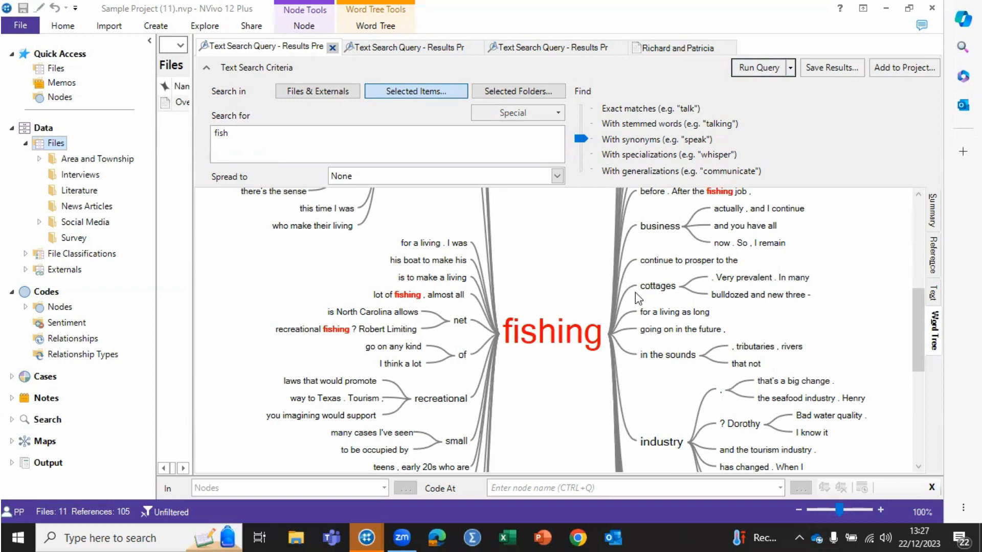
{"action": "mouse_move", "coordinate": [538, 332]}
{"action": "mouse_move", "coordinate": [923, 296]}
{"action": "left_mouse_down"}
{"action": "mouse_move", "coordinate": [931, 407]}
{"action": "mouse_move", "coordinate": [912, 191]}
{"action": "mouse_move", "coordinate": [909, 381]}
{"action": "mouse_move", "coordinate": [903, 293]}
{"action": "mouse_move", "coordinate": [906, 301]}
{"action": "left_mouse_up"}
Broaden the "fish" search to include specializations, rerun it and look through the word tree for the related terms.
{"action": "left_click", "coordinate": [583, 145]}
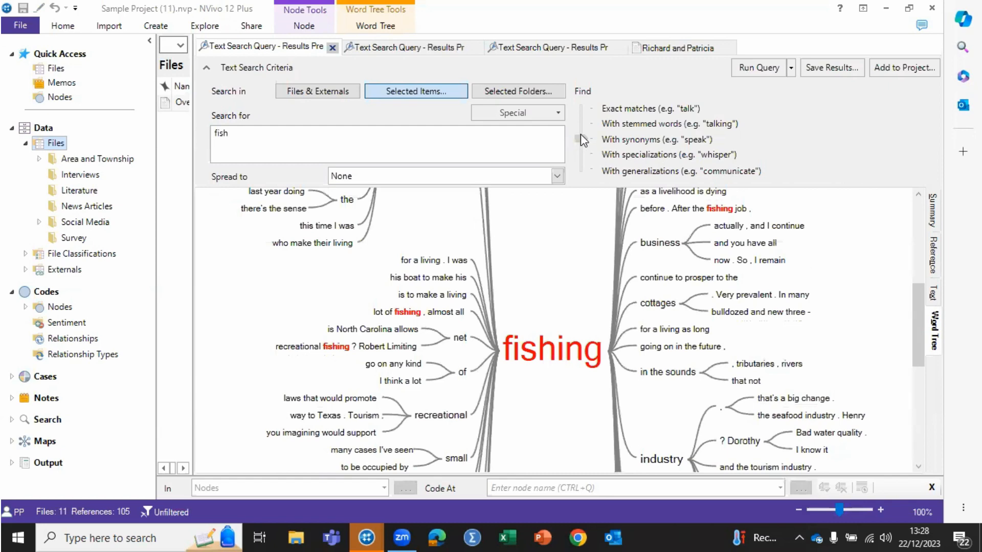
{"action": "left_click", "coordinate": [761, 68]}
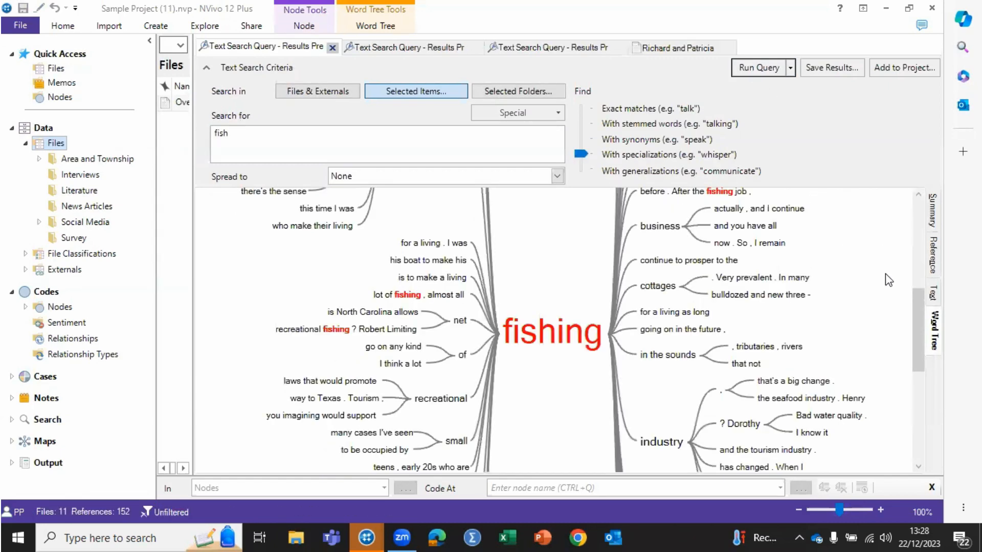
{"action": "left_click_drag", "start_coordinate": [914, 296], "coordinate": [927, 402]}
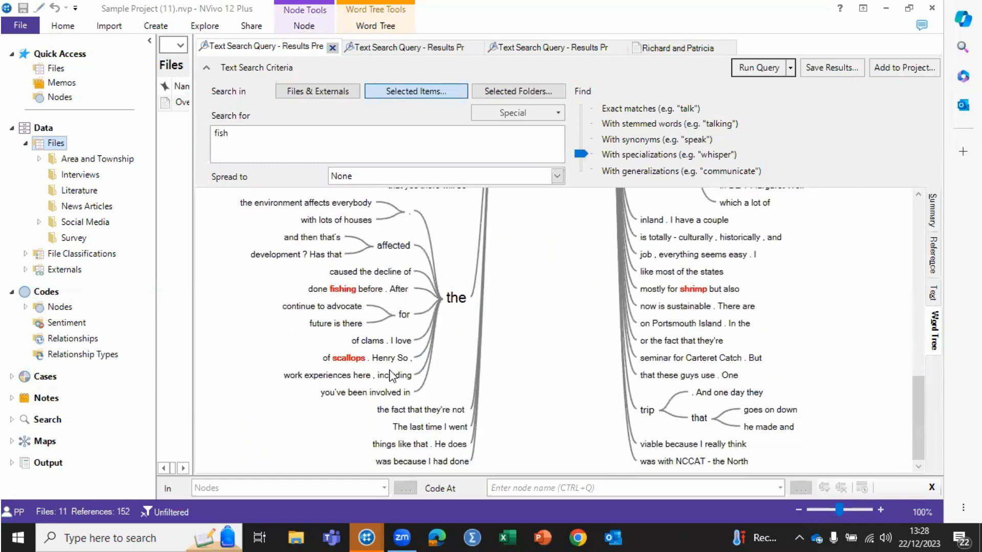
{"action": "mouse_move", "coordinate": [332, 365]}
Widen the "fish" search to include generalizations, rerun it and review the resulting word tree.
{"action": "left_click_drag", "start_coordinate": [577, 154], "coordinate": [579, 165]}
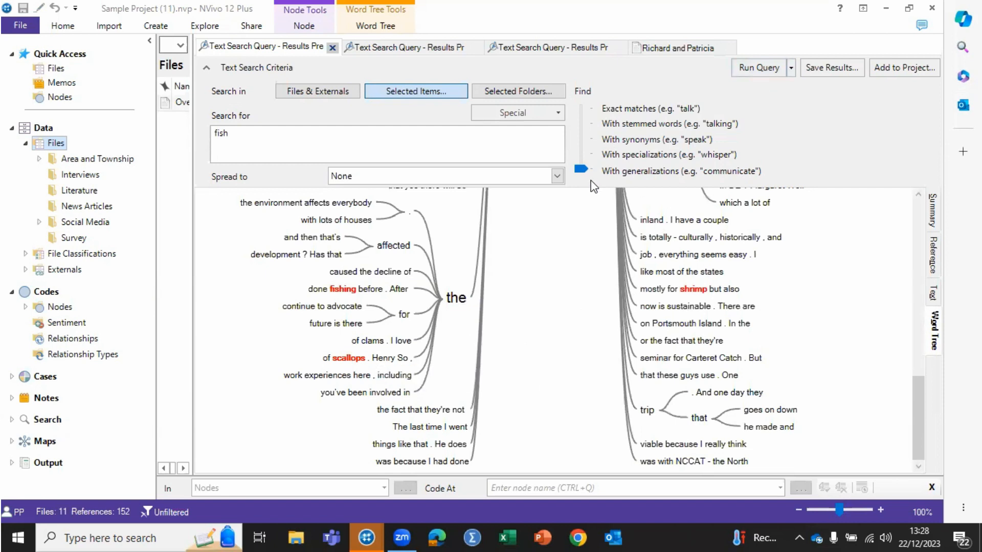
{"action": "left_click", "coordinate": [751, 67]}
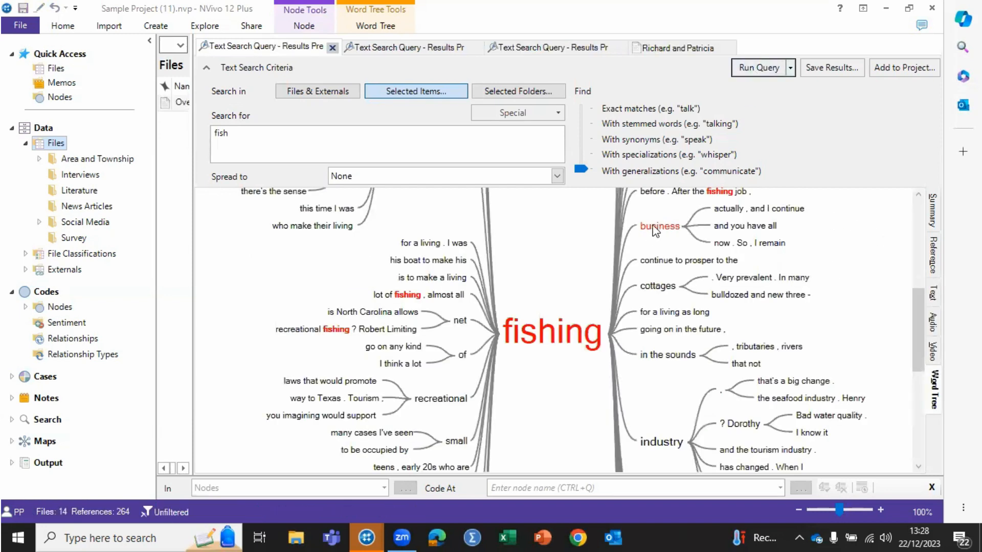
{"action": "mouse_move", "coordinate": [650, 233]}
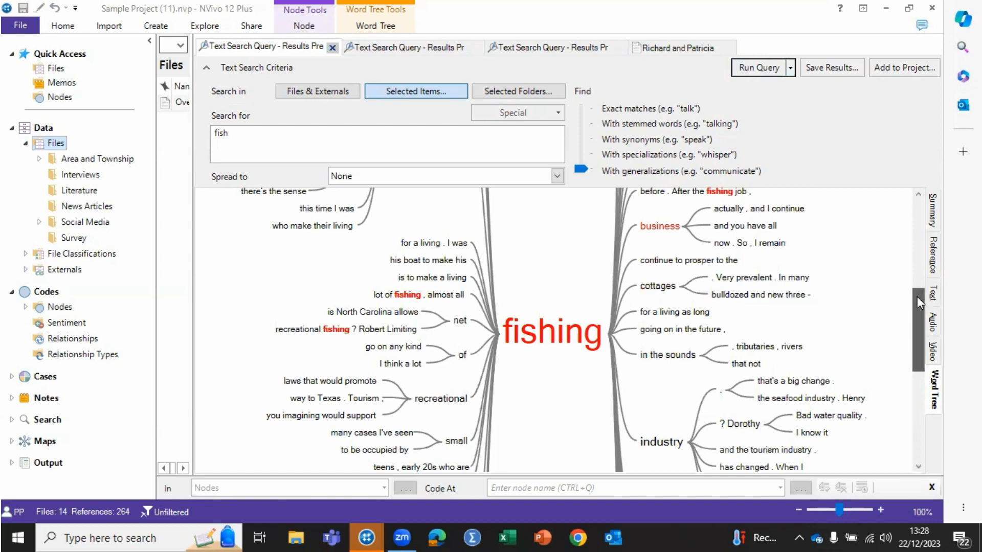
{"action": "left_click_drag", "start_coordinate": [917, 297], "coordinate": [920, 275]}
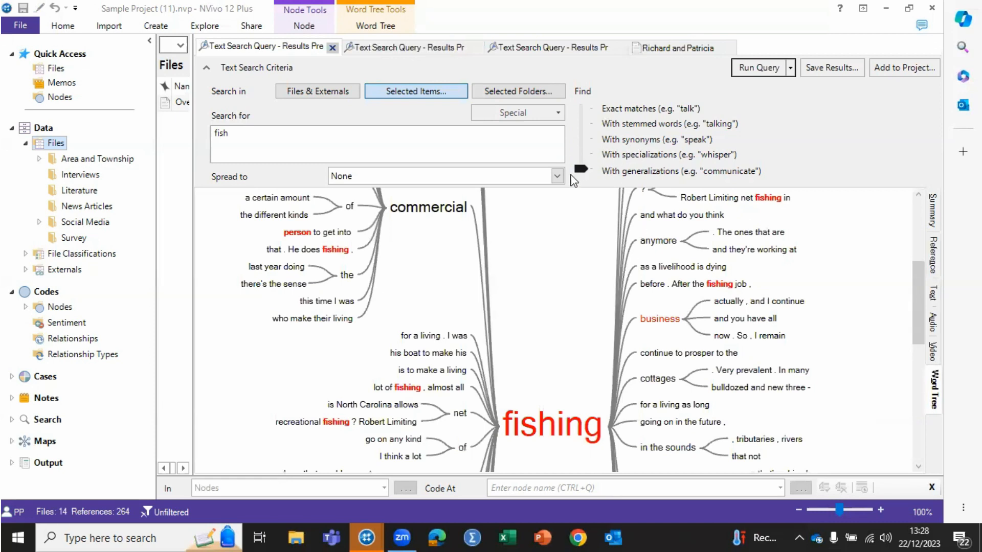
Set the "fish" search's matching level back to specializations and rerun the query.
{"action": "left_click", "coordinate": [605, 154]}
{"action": "left_click", "coordinate": [754, 69]}
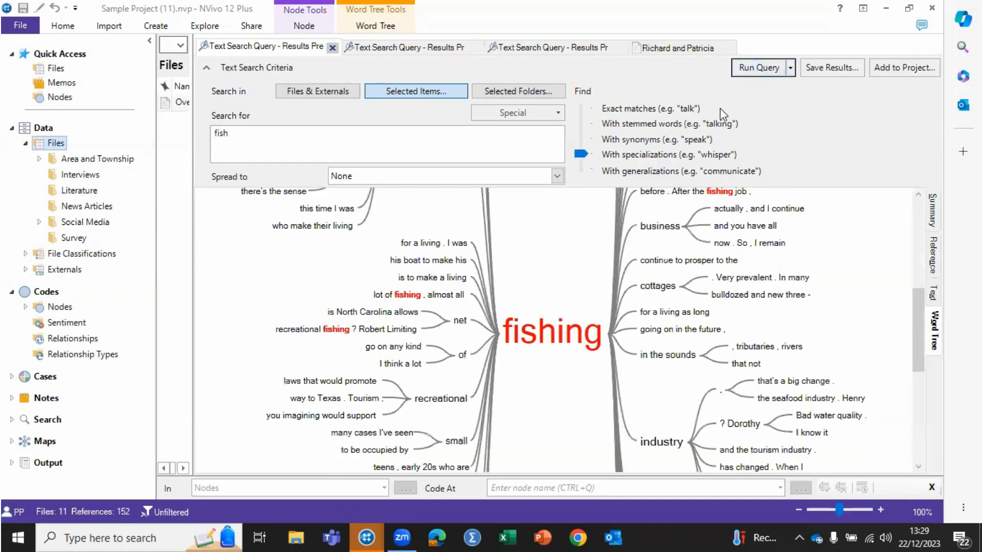
Add the text search query to the project under the name "fish" and expand the project's Search section.
{"action": "left_click", "coordinate": [900, 66]}
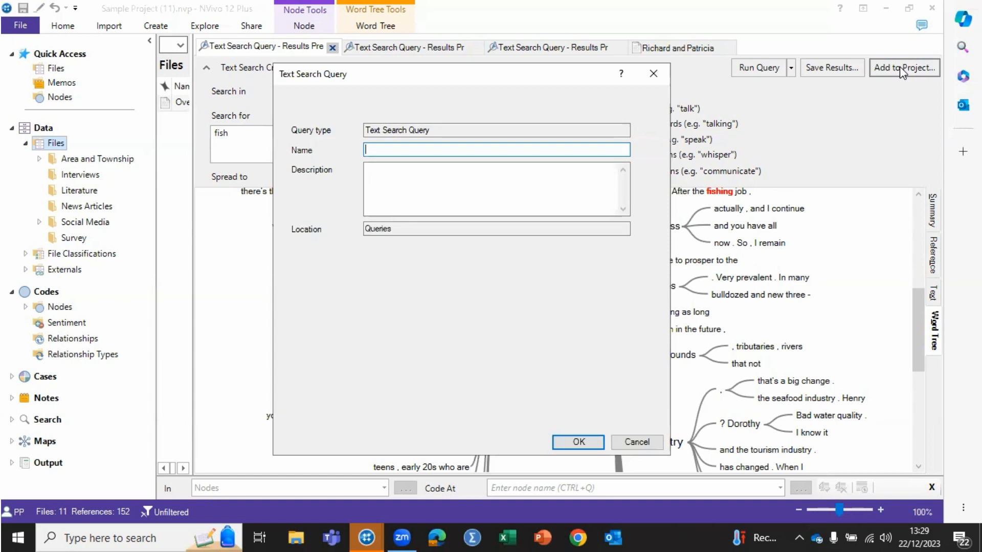
{"action": "type", "text": "f"}
{"action": "type", "text": "ish"}
{"action": "left_click", "coordinate": [573, 443]}
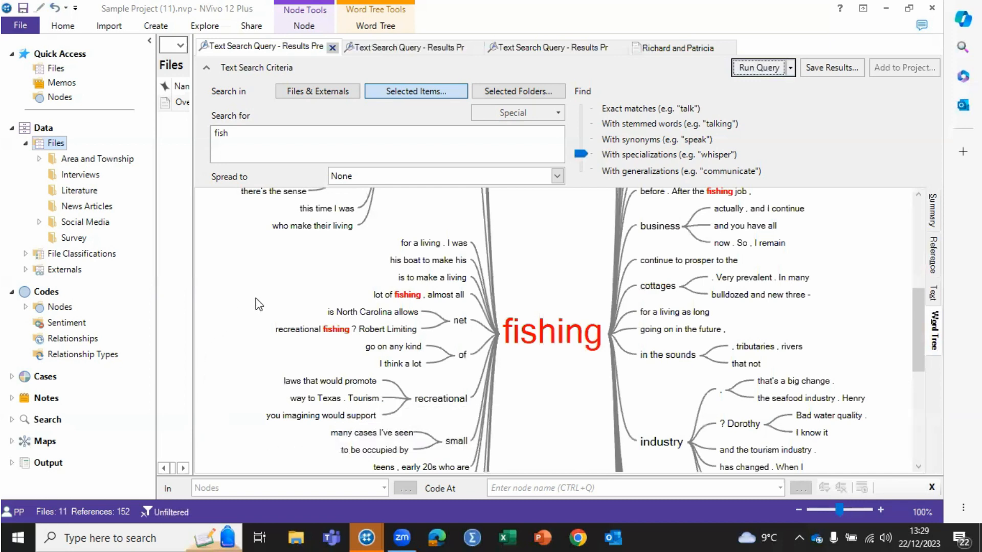
{"action": "left_click", "coordinate": [11, 420]}
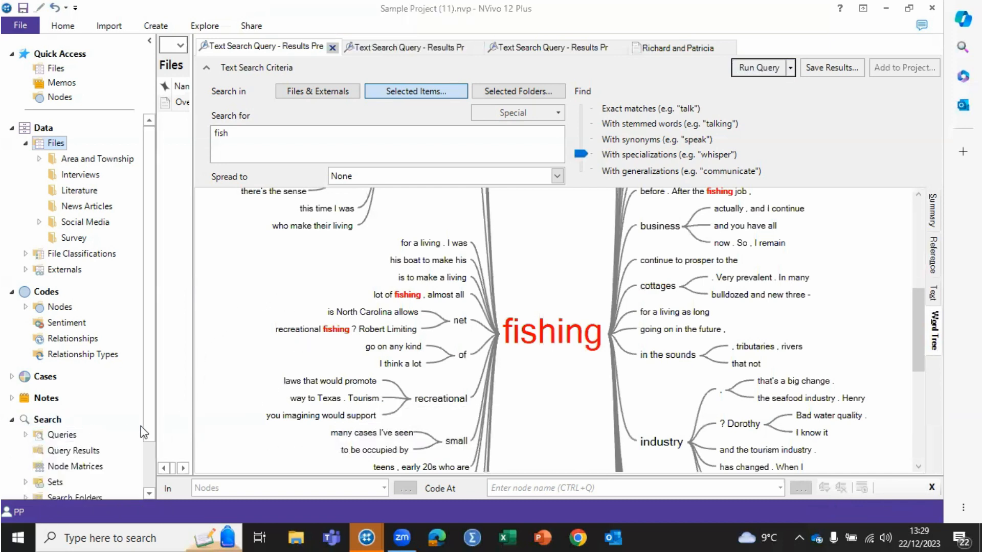
Look through the project's query results and saved queries to locate "fish", widening the item list to read the full names and narrowing it again.
{"action": "left_click", "coordinate": [63, 449]}
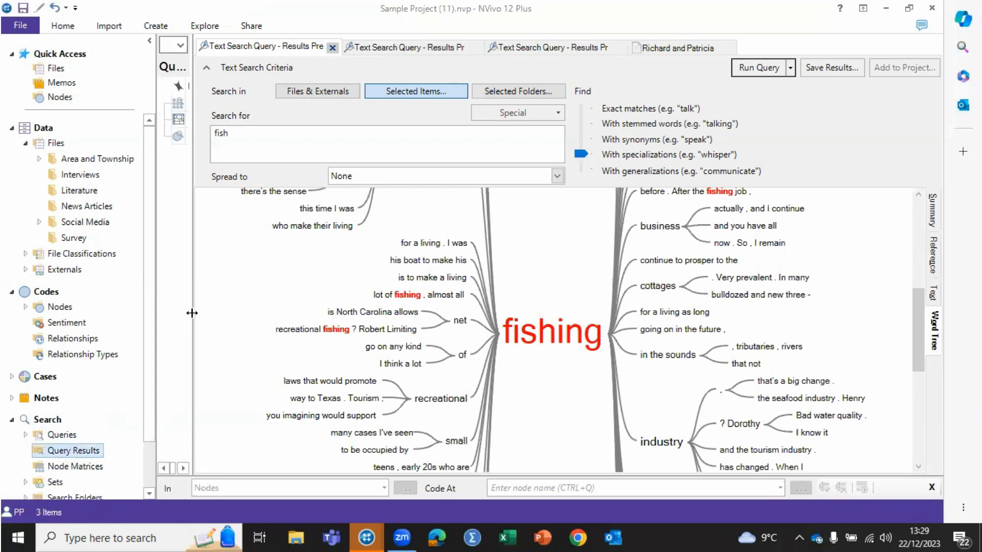
{"action": "left_click_drag", "start_coordinate": [192, 313], "coordinate": [522, 360]}
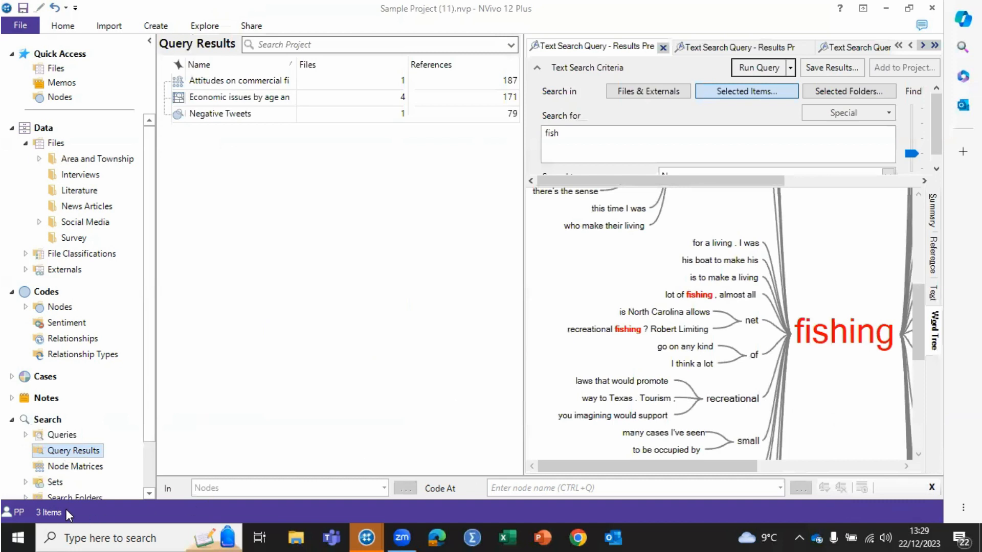
{"action": "left_click", "coordinate": [54, 436]}
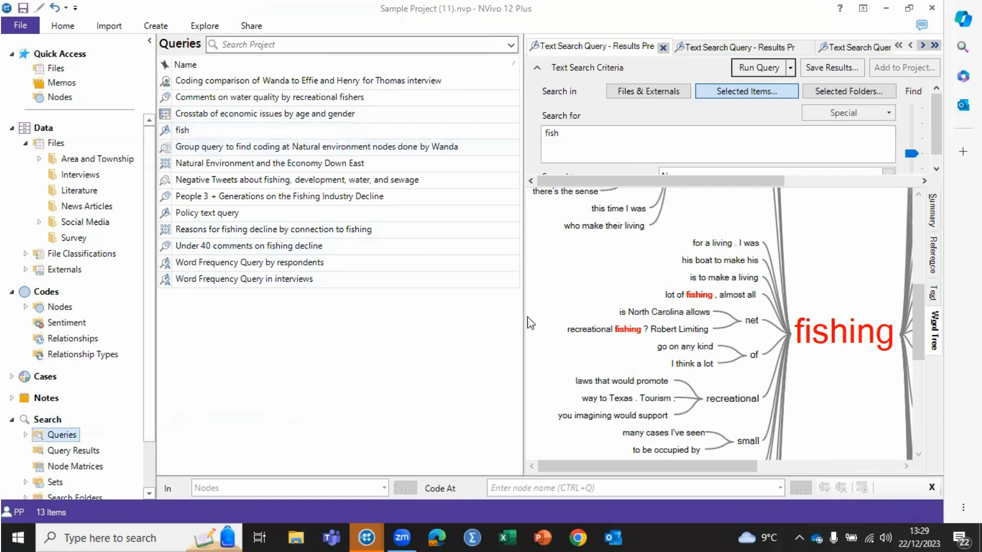
{"action": "left_click_drag", "start_coordinate": [524, 304], "coordinate": [296, 330]}
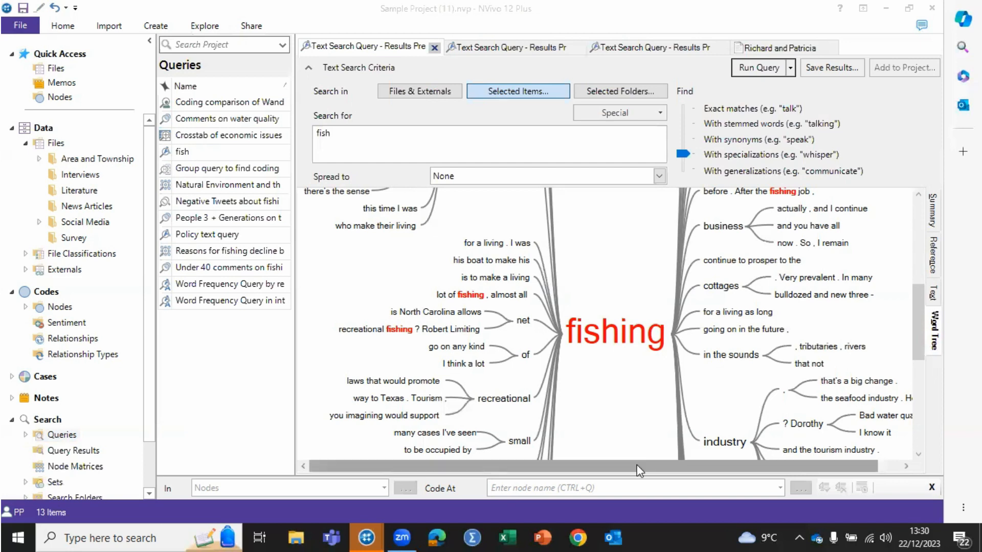
Start exporting the "fishing" word tree as a JPEG file, and close the export without saving.
{"action": "right_click", "coordinate": [589, 272]}
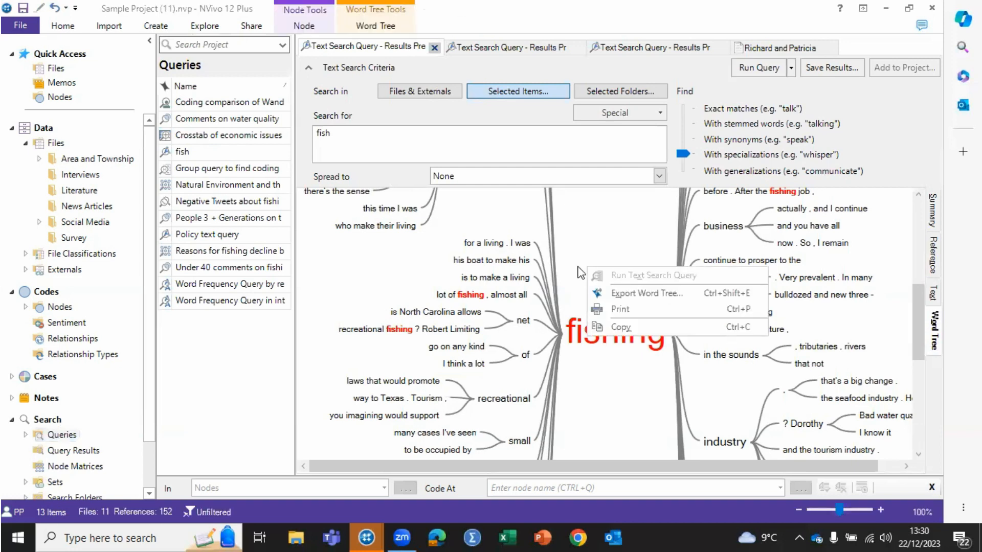
{"action": "left_click", "coordinate": [636, 294]}
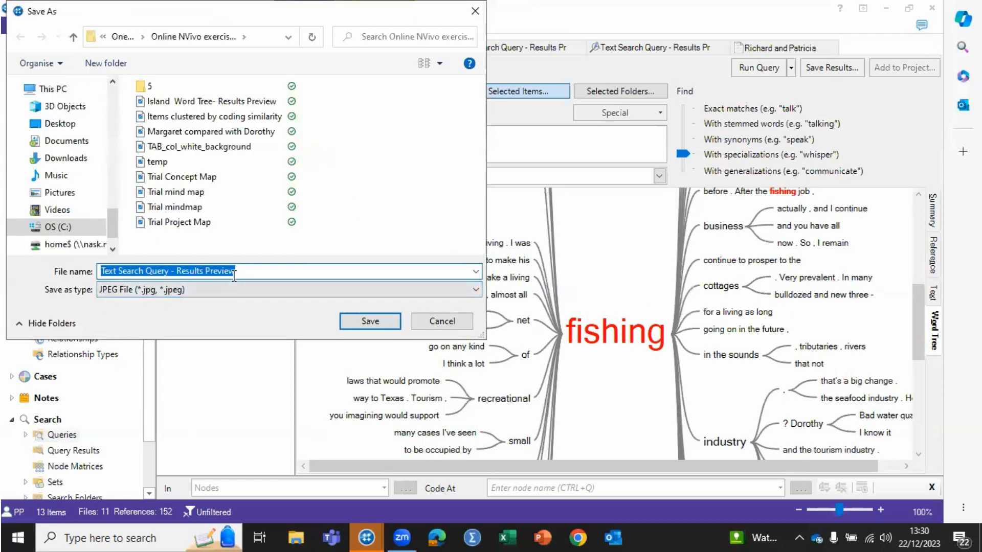
{"action": "left_click", "coordinate": [475, 11]}
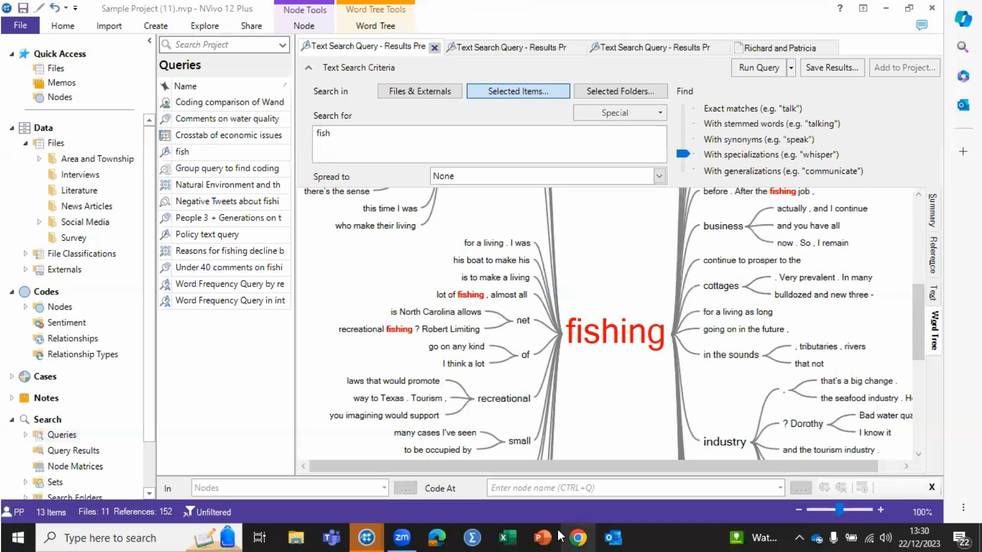
{"action": "left_click", "coordinate": [561, 533]}
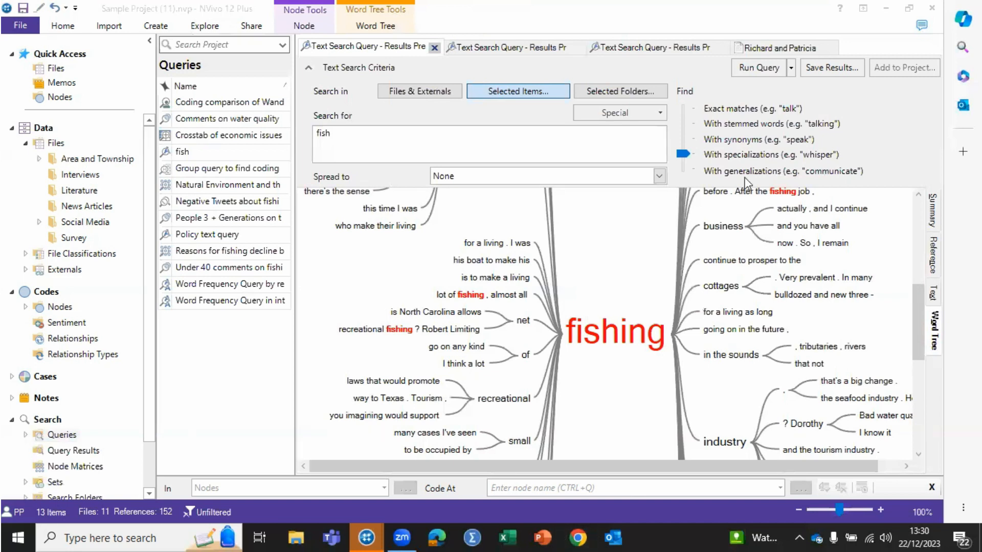